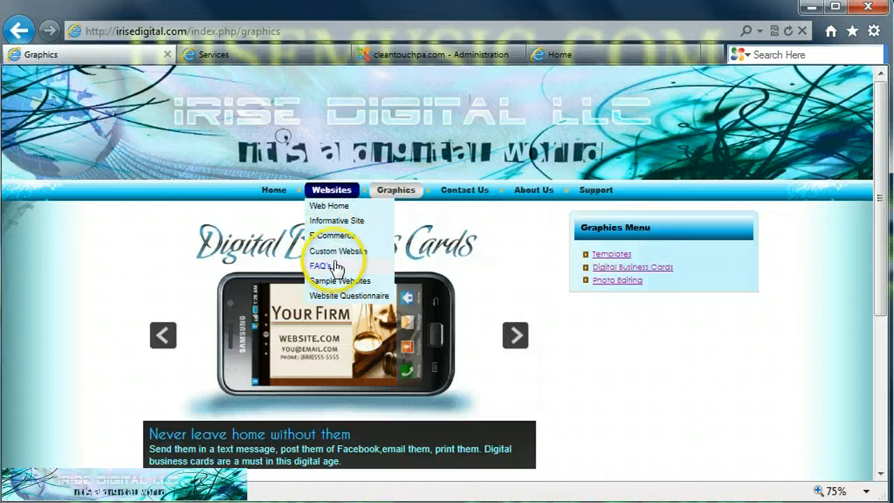
Show the CleanTouch Services page with its nine services, Air Ducts & Vents to Upholstery Cleaning.
mouse_move(403, 188)
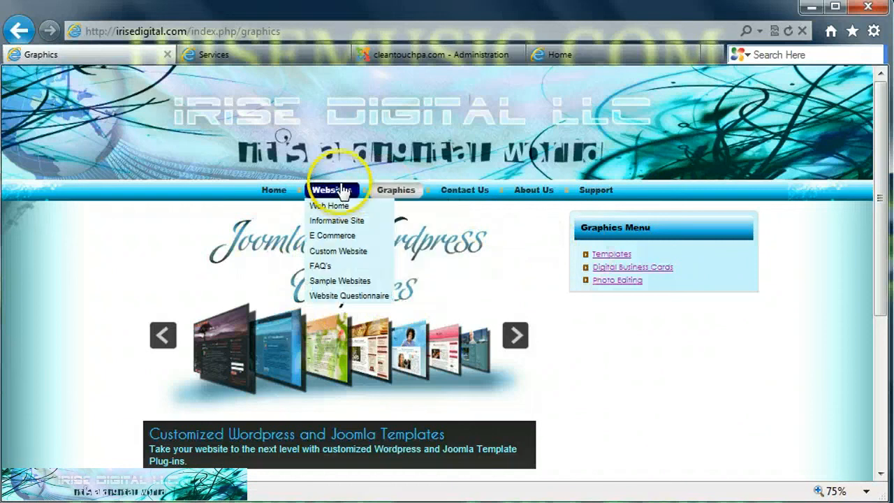
left_click(223, 56)
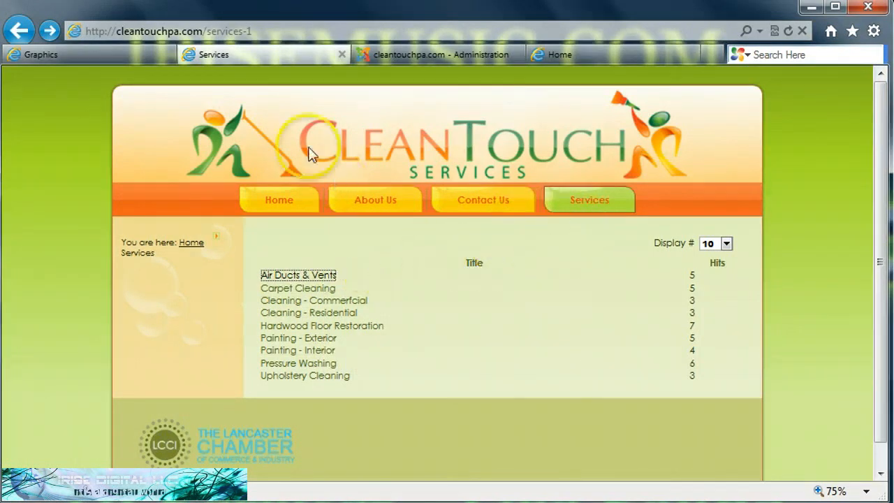
Review the example site's Websites dropdown, then return to the CleanTouch Joomla administration.
left_click(76, 56)
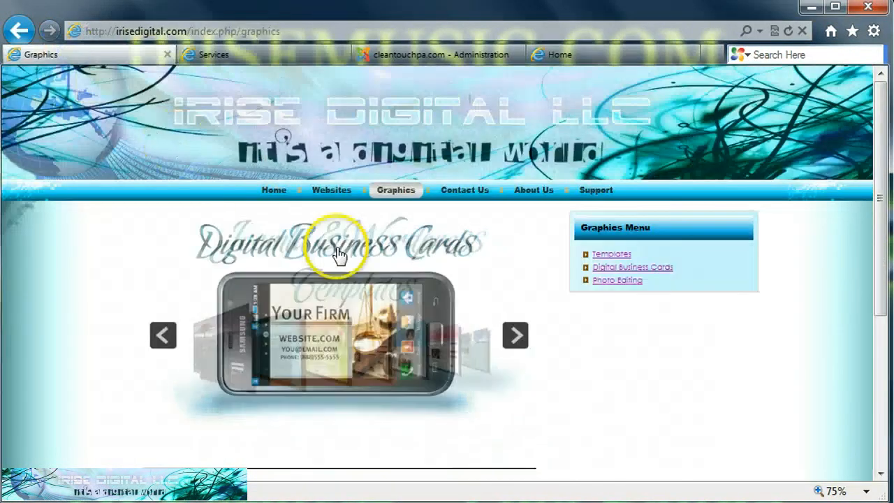
mouse_move(395, 190)
mouse_move(328, 190)
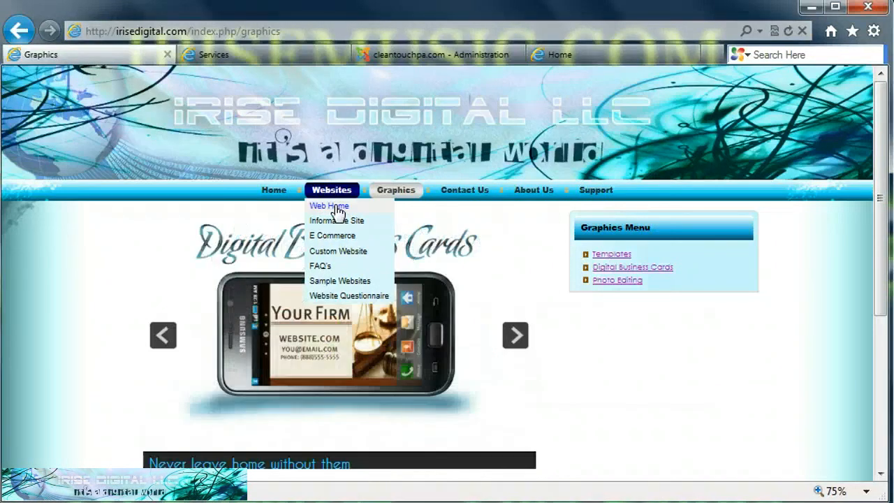
left_click(327, 187)
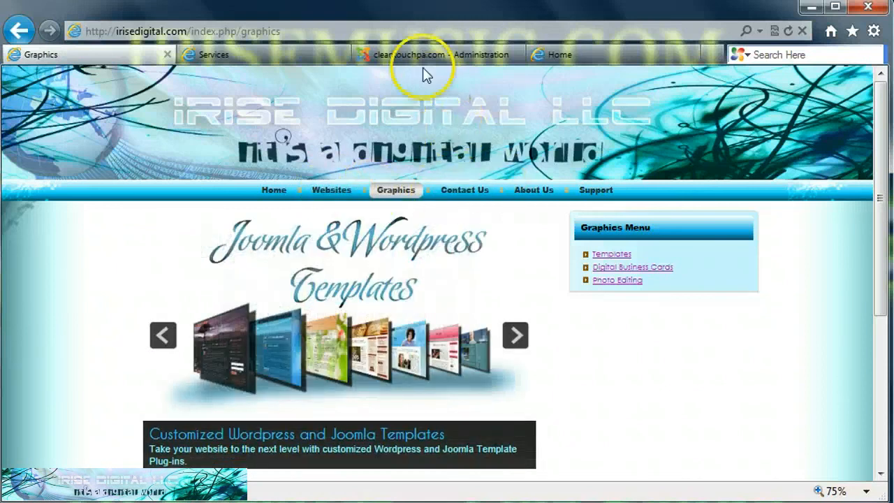
left_click(257, 56)
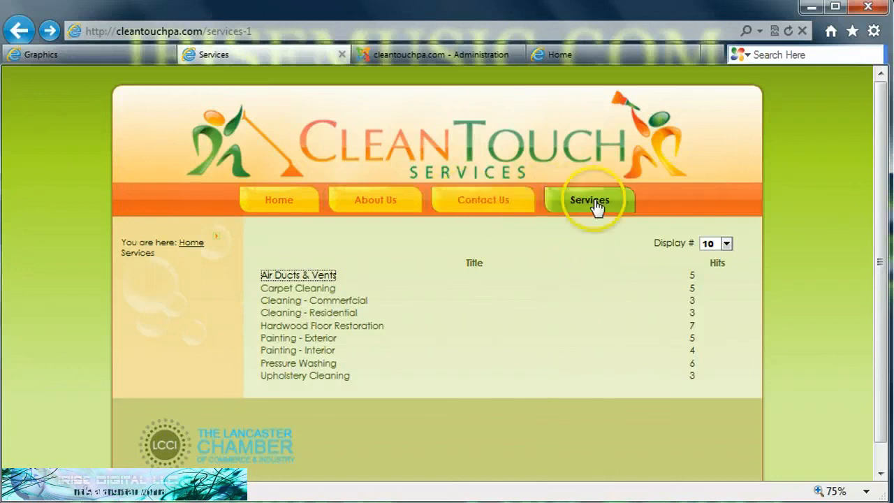
left_click(422, 56)
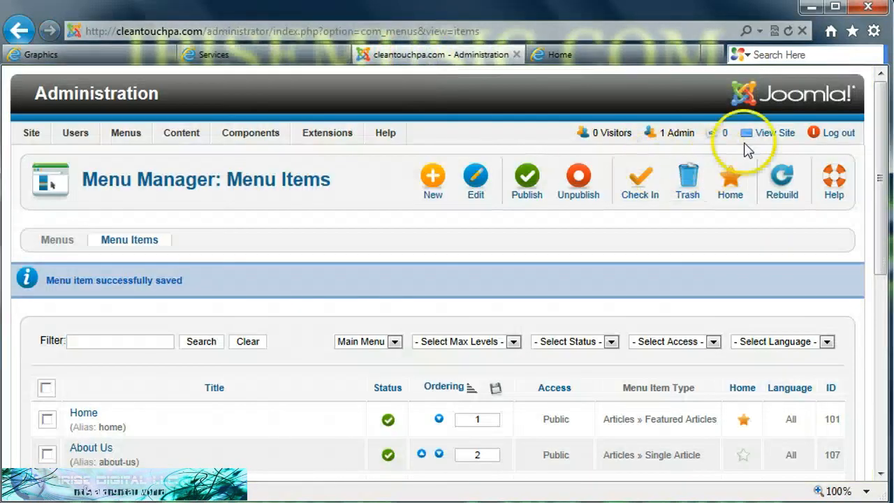
Open Menus > Main Menu to list the Main Menu's items.
mouse_move(32, 139)
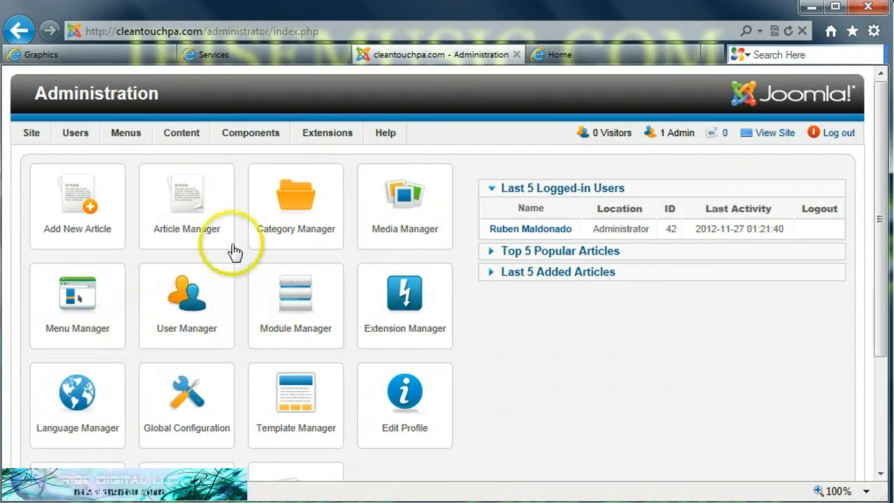
mouse_move(104, 134)
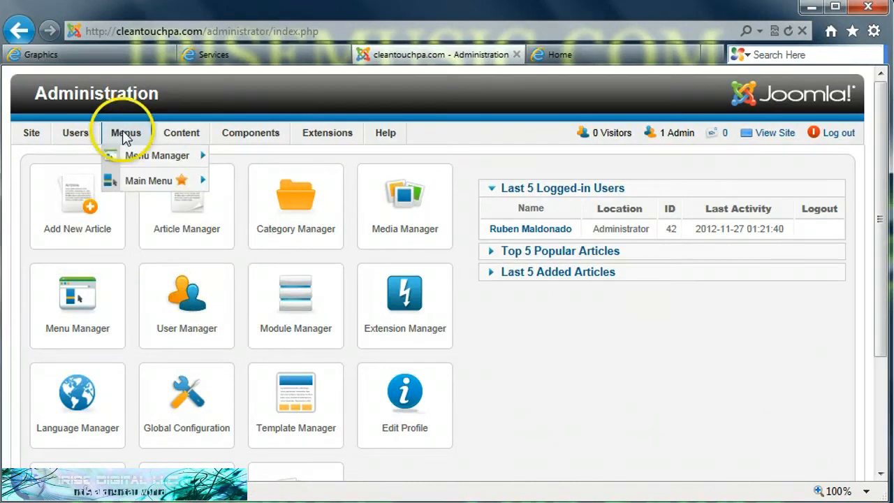
left_click(139, 181)
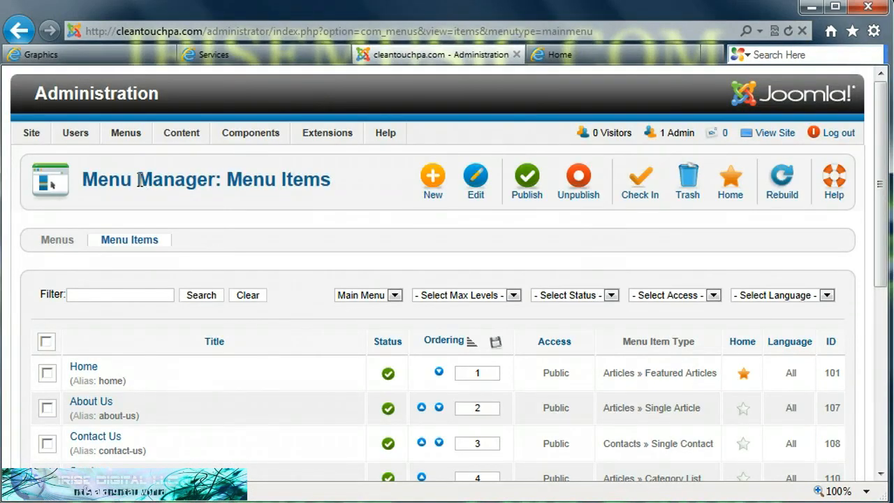
Start a new menu item of type Single Article pointing to the Air Ducts & Vents article.
left_click(433, 178)
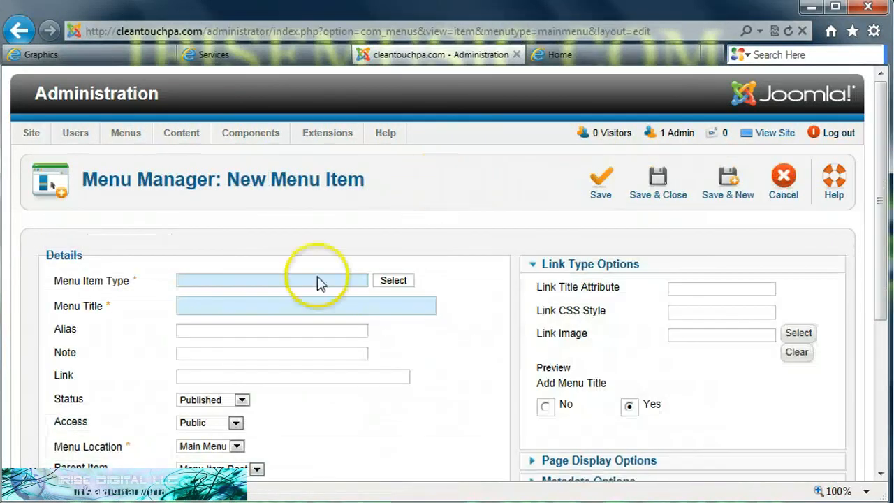
left_click(395, 280)
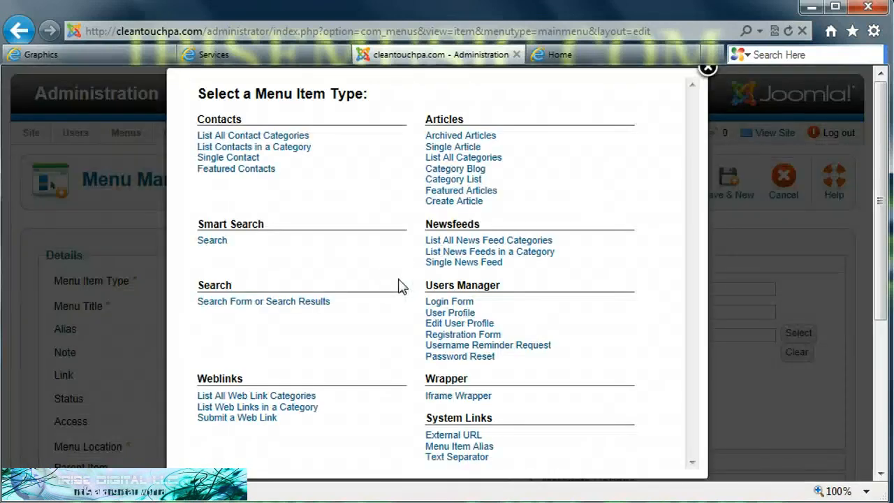
left_click(466, 147)
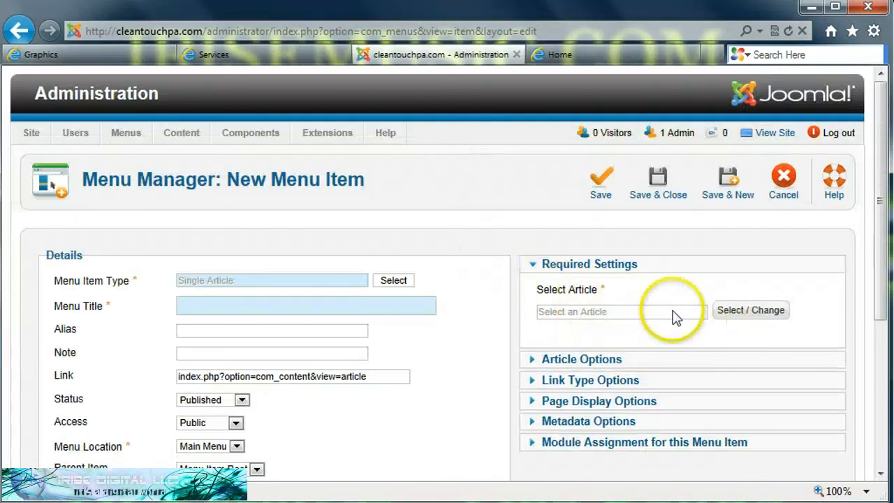
left_click(741, 315)
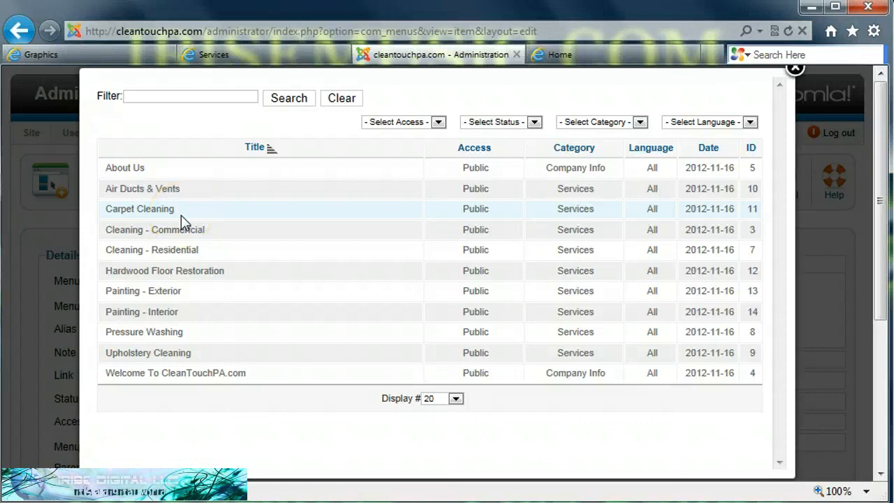
left_click(139, 195)
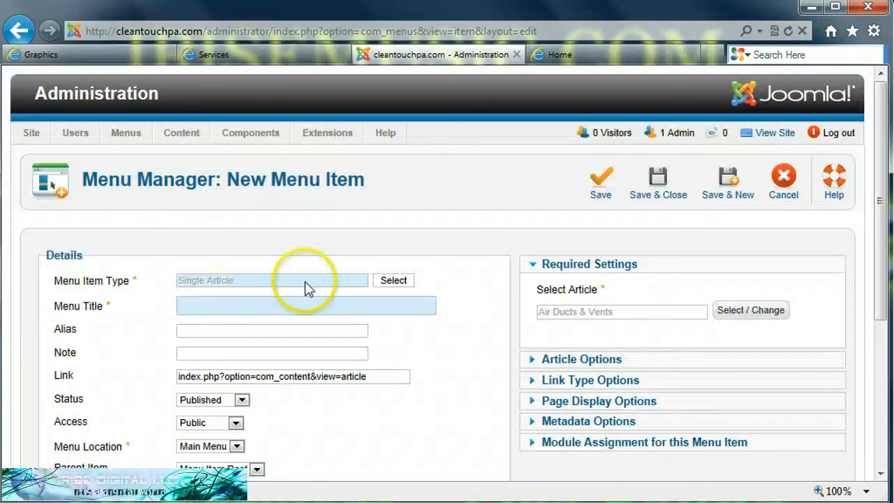
Title the item 'Air Ducts & Vents', set its parent item to Services, and Save & Close.
left_click(314, 311)
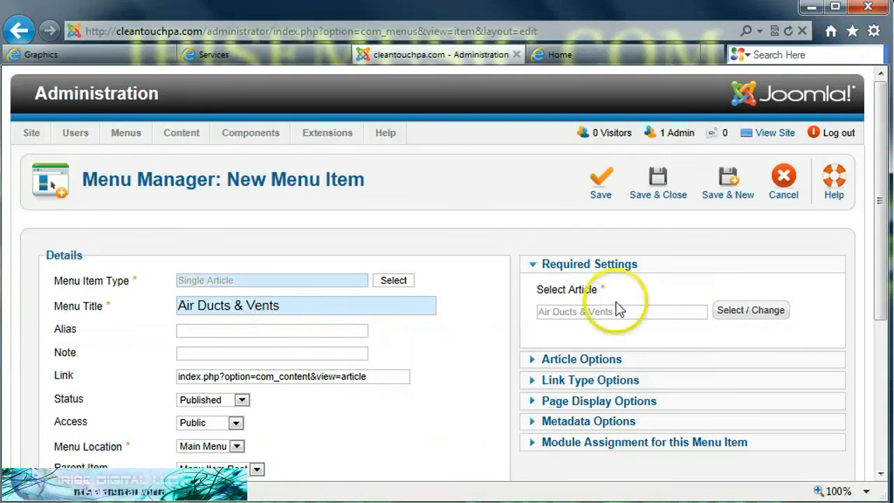
left_click_drag(884, 200, 887, 271)
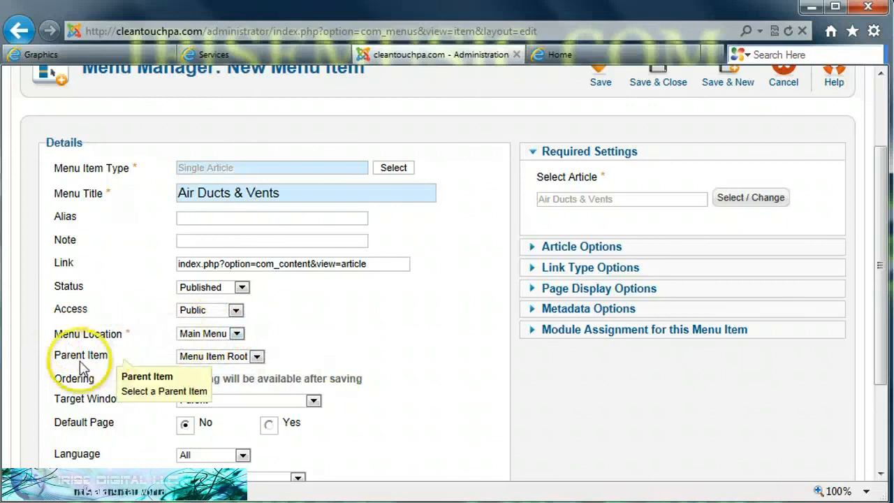
left_click(257, 357)
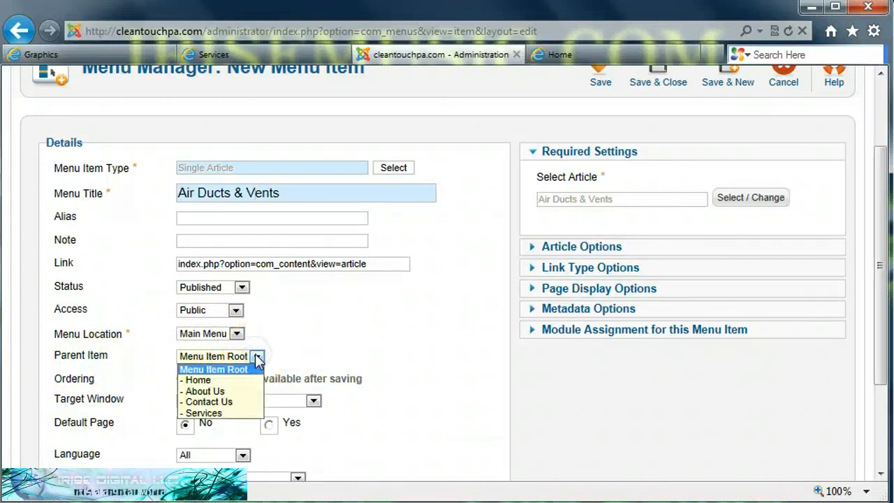
left_click(204, 413)
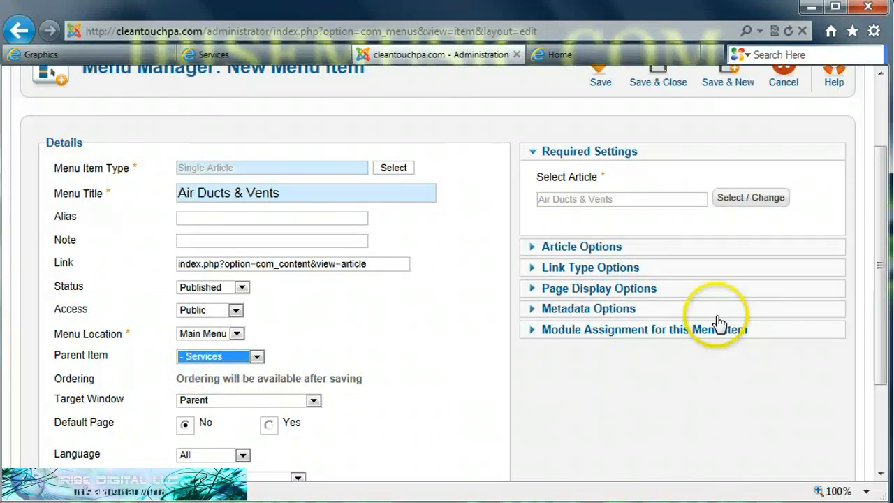
left_click_drag(880, 225, 881, 185)
left_click(659, 135)
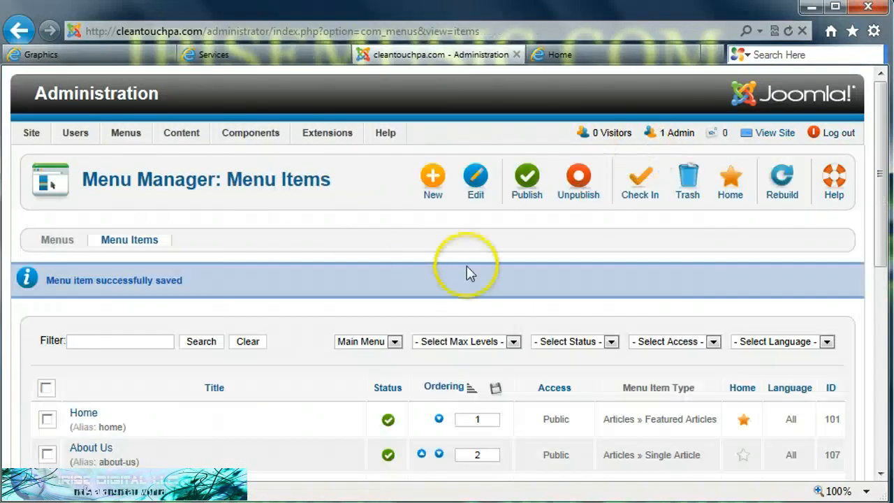
left_click(272, 59)
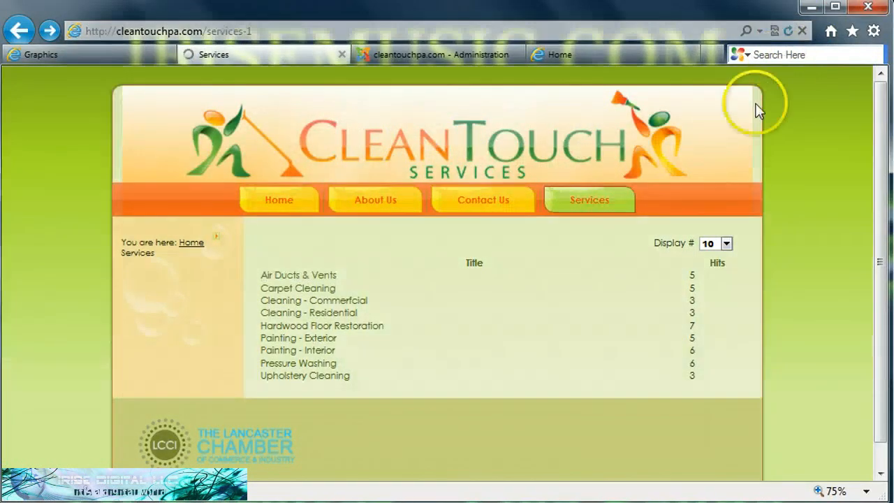
mouse_move(629, 194)
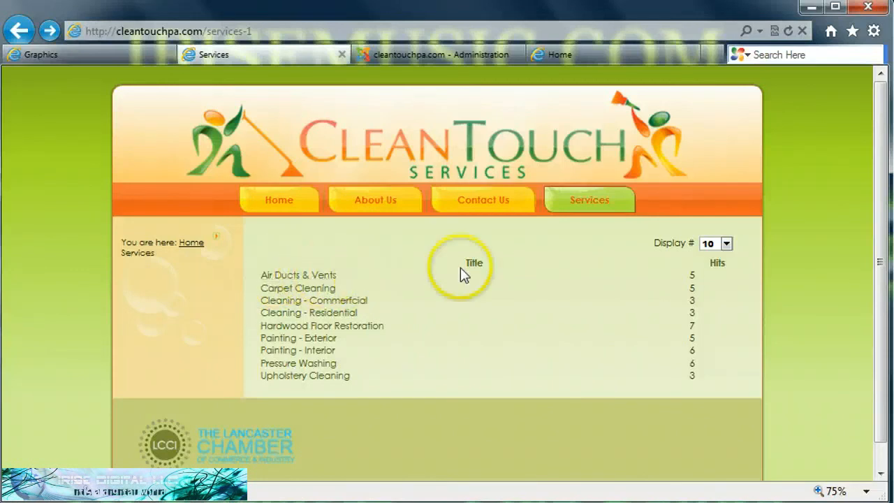
mouse_move(609, 210)
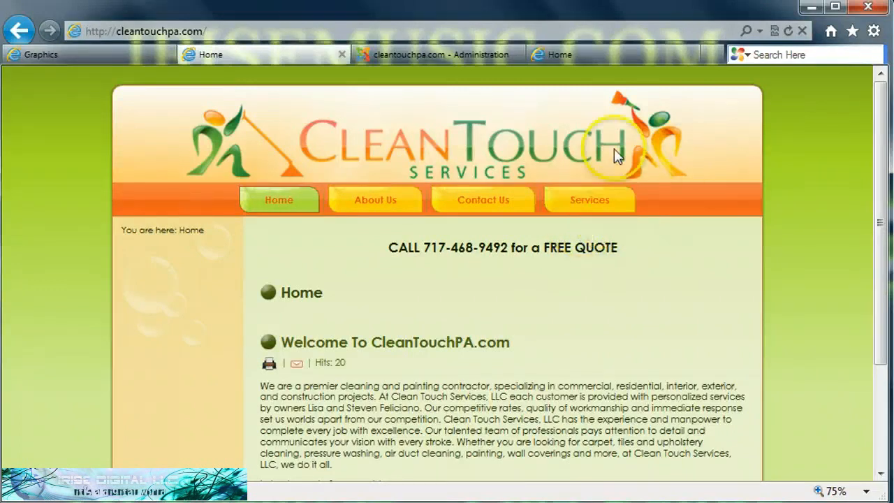
left_click(430, 56)
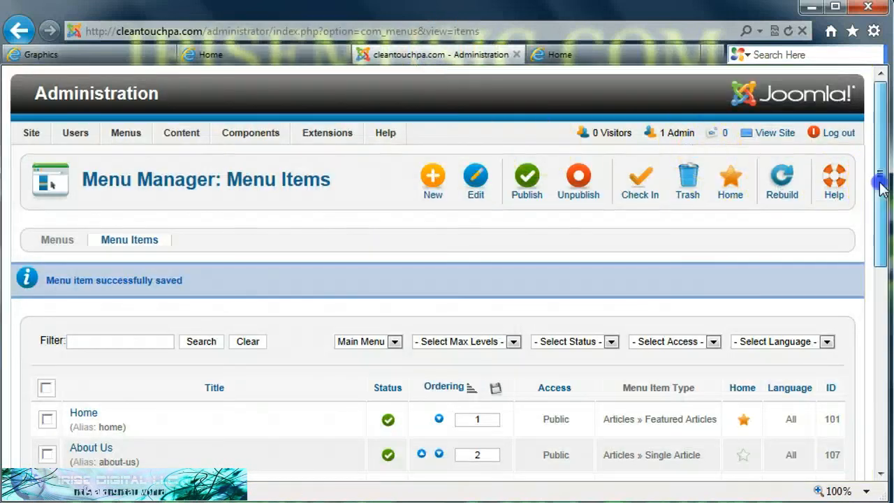
Start another Single Article menu item and link it to the Carpet Cleaning article.
left_click_drag(880, 184, 881, 203)
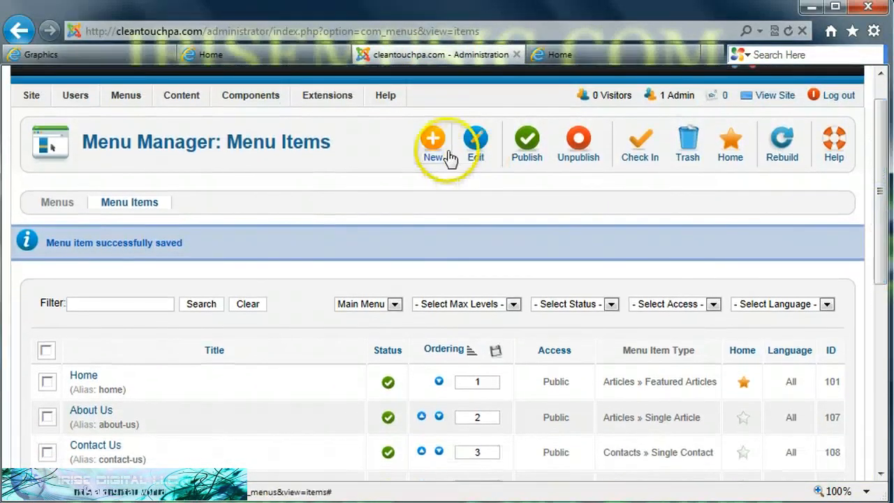
left_click(433, 140)
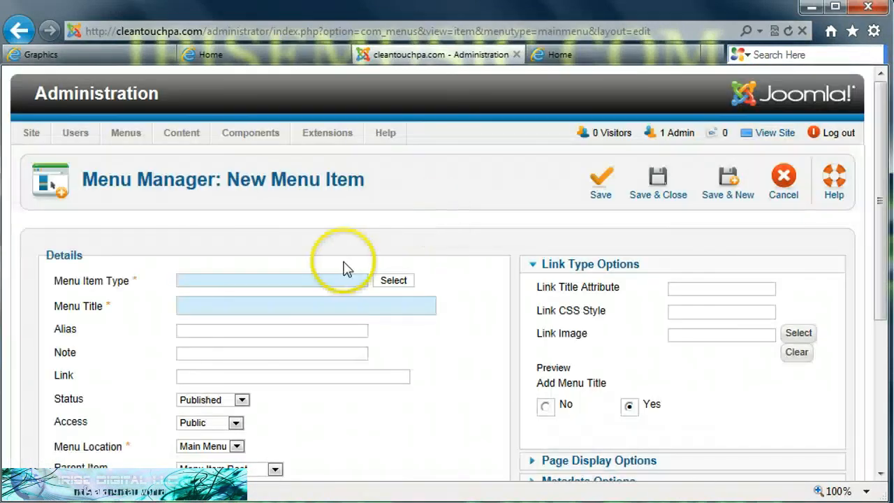
left_click(394, 281)
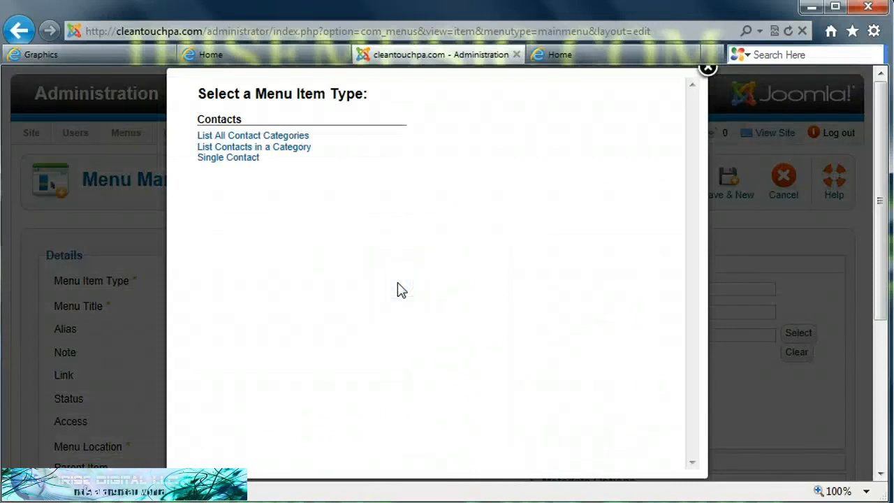
left_click(462, 149)
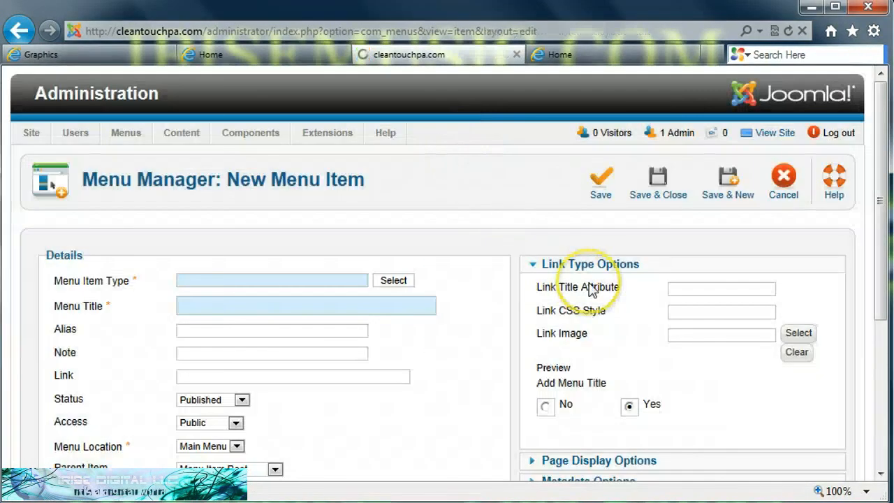
left_click(650, 329)
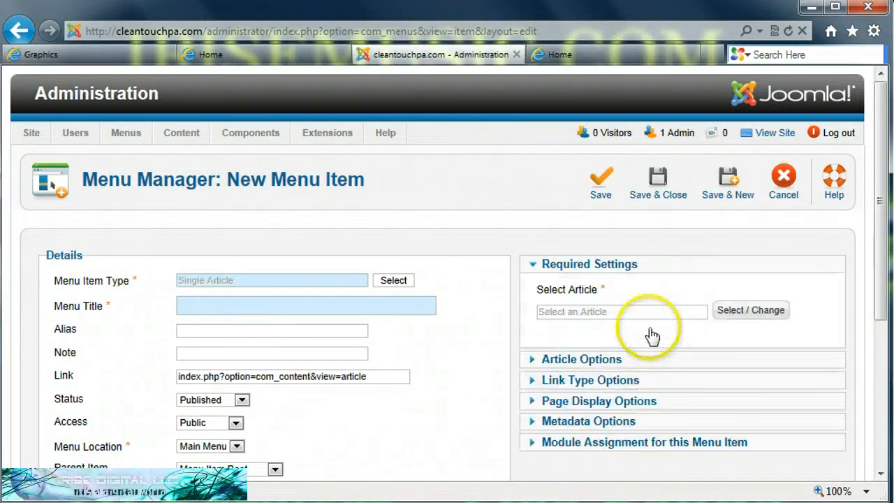
left_click(747, 310)
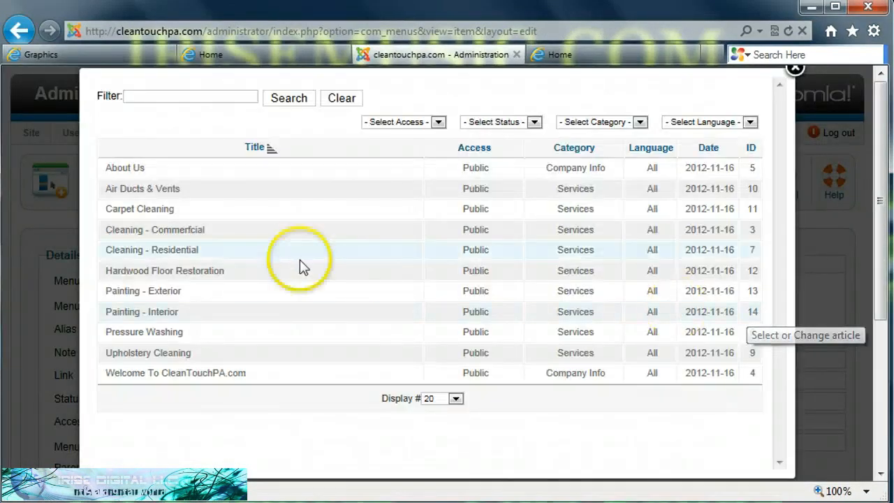
left_click(148, 209)
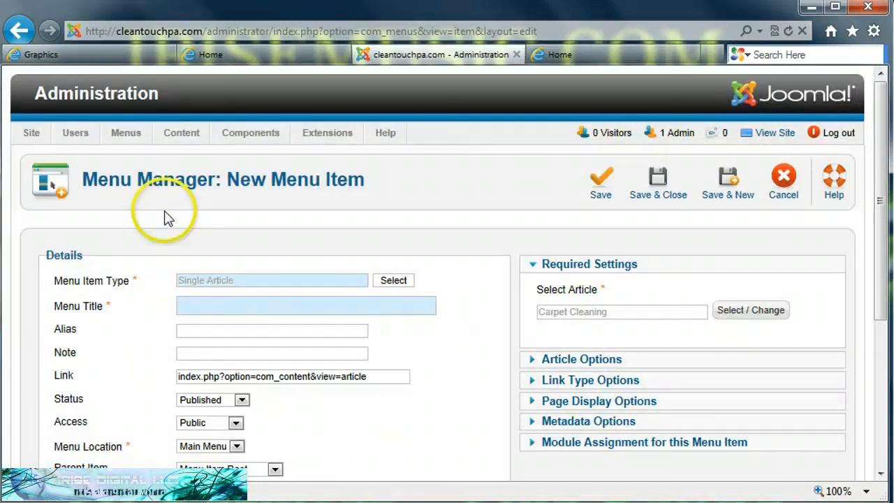
Title the item 'Carpet Cleaning', nest it under Services, and save with Save & New.
left_click(314, 305)
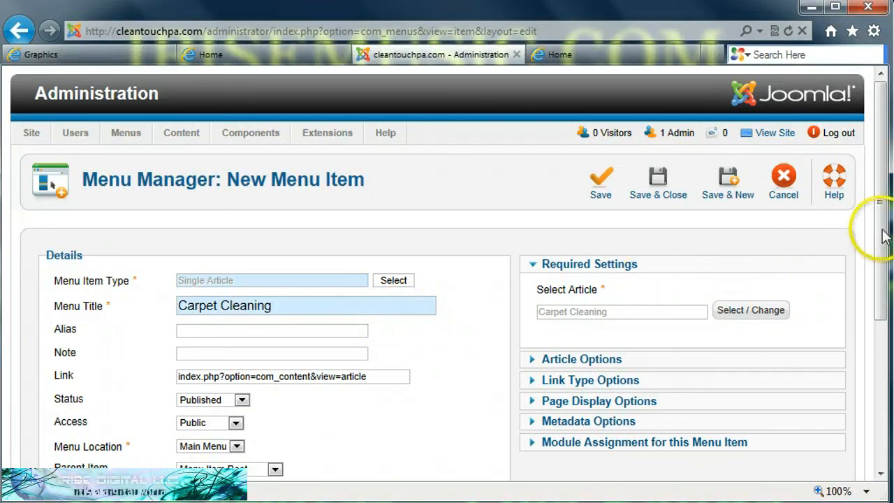
scroll(884, 236, "down", 3)
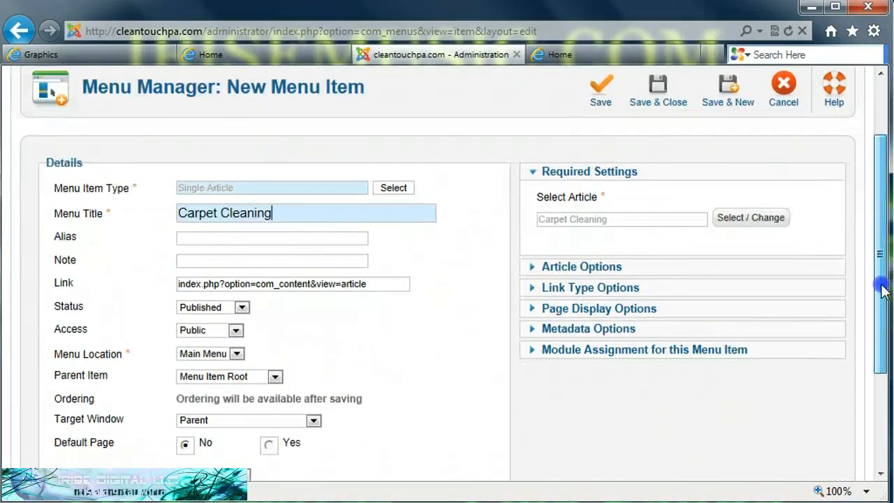
left_click(276, 376)
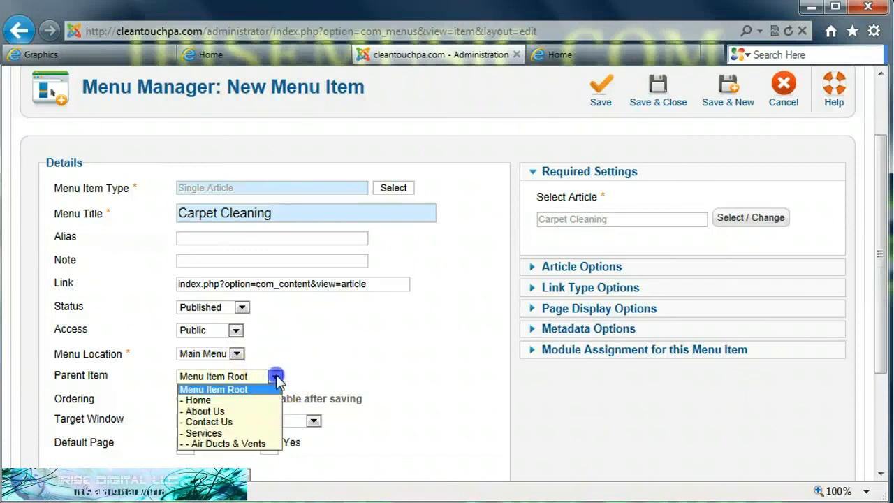
left_click(203, 433)
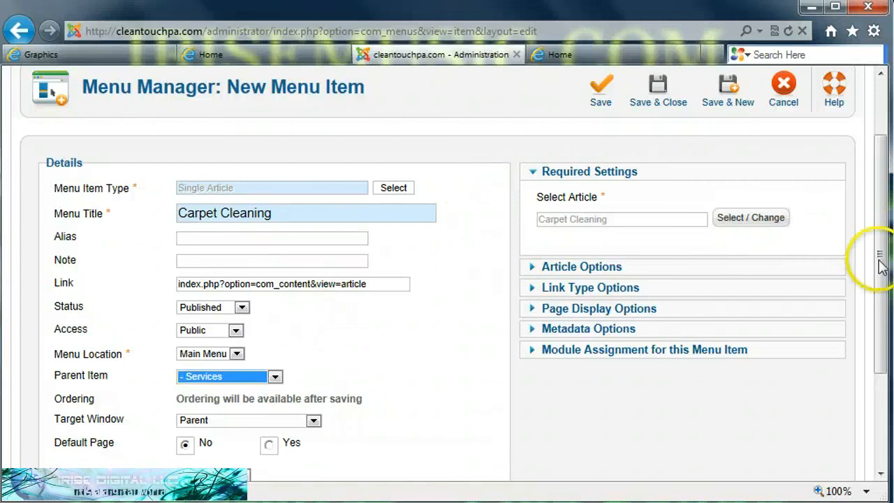
left_click_drag(879, 262, 881, 222)
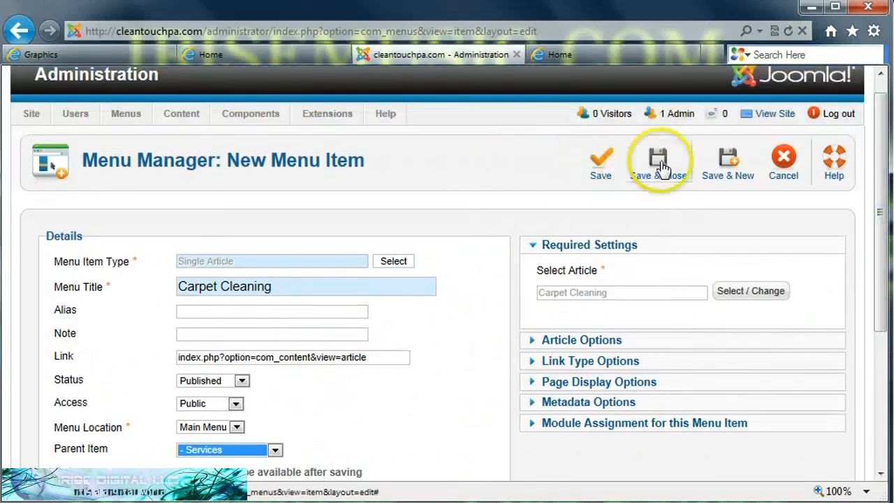
left_click(729, 164)
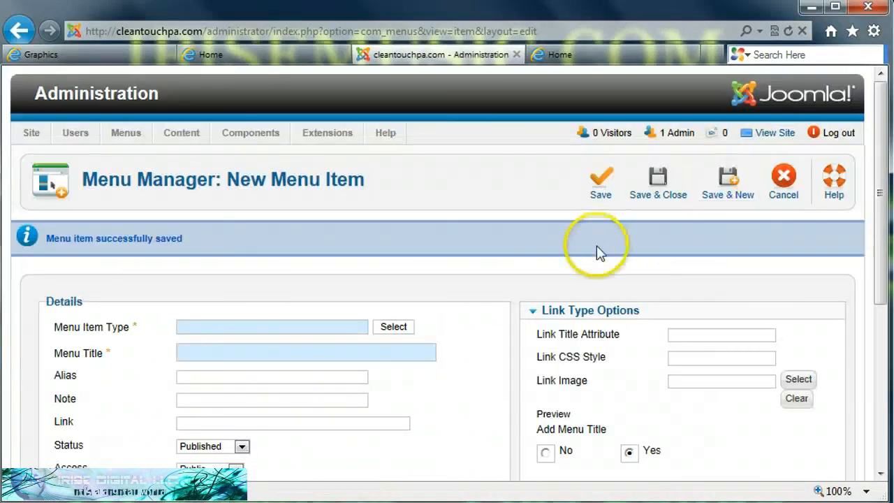
Link a Single Article item to the commercial cleaning article, title it 'Cleaning - Commercial', and Save & New.
mouse_move(884, 190)
left_mouse_down()
mouse_move(878, 292)
mouse_move(888, 197)
left_mouse_up()
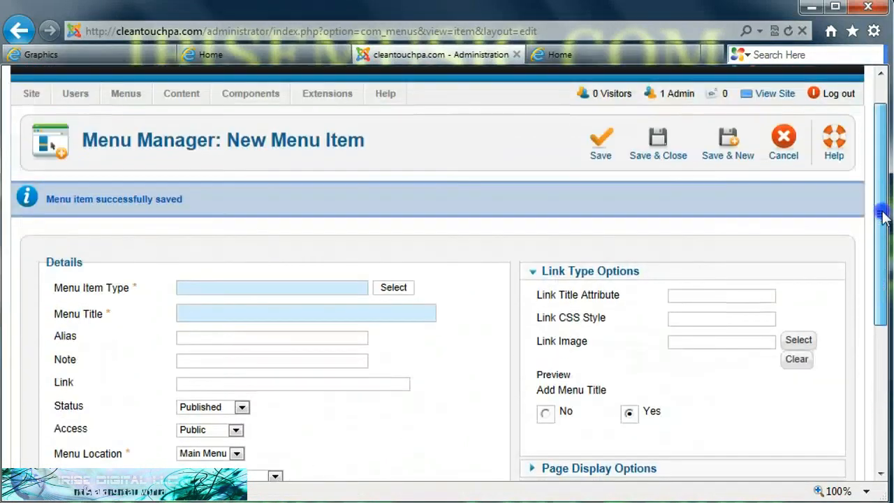
left_click(408, 288)
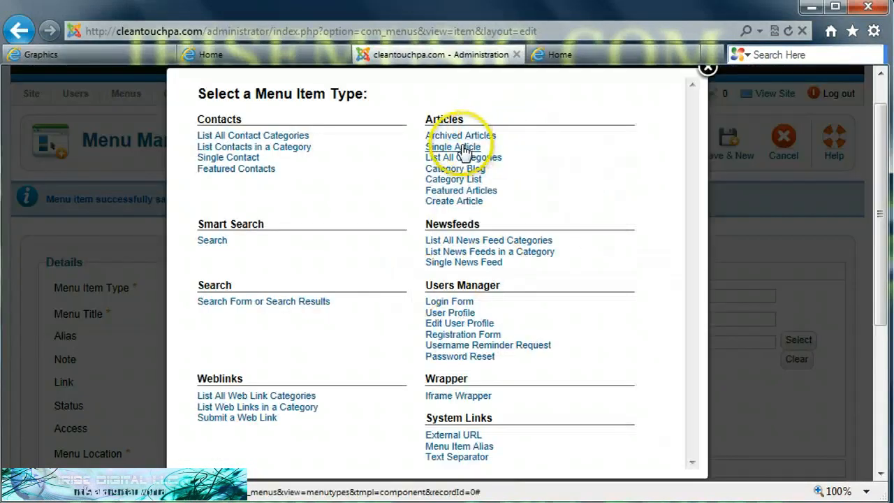
left_click(462, 146)
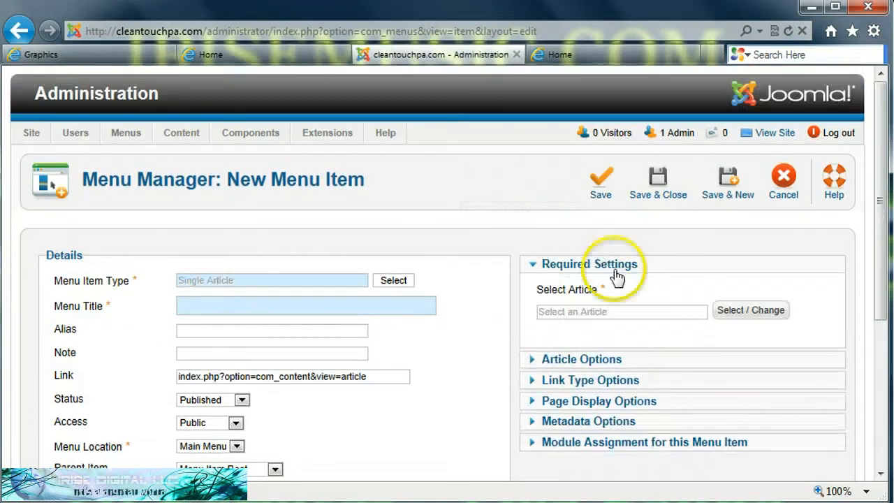
left_click(747, 315)
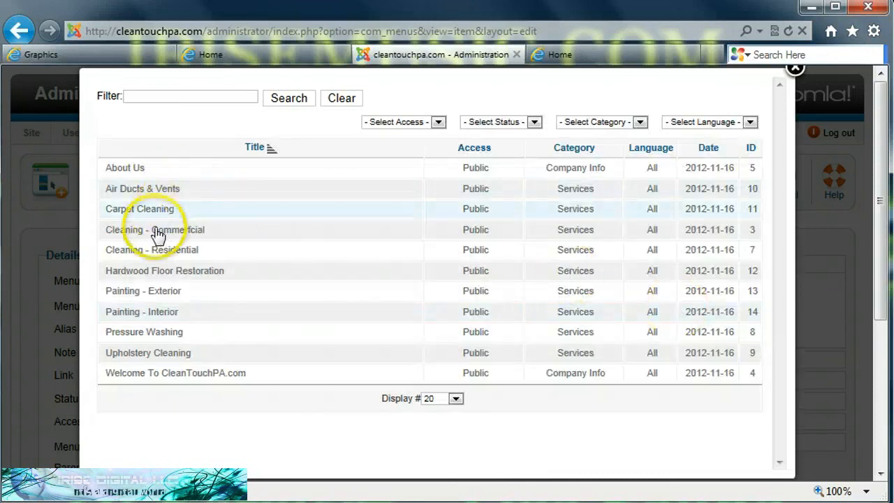
left_click(154, 230)
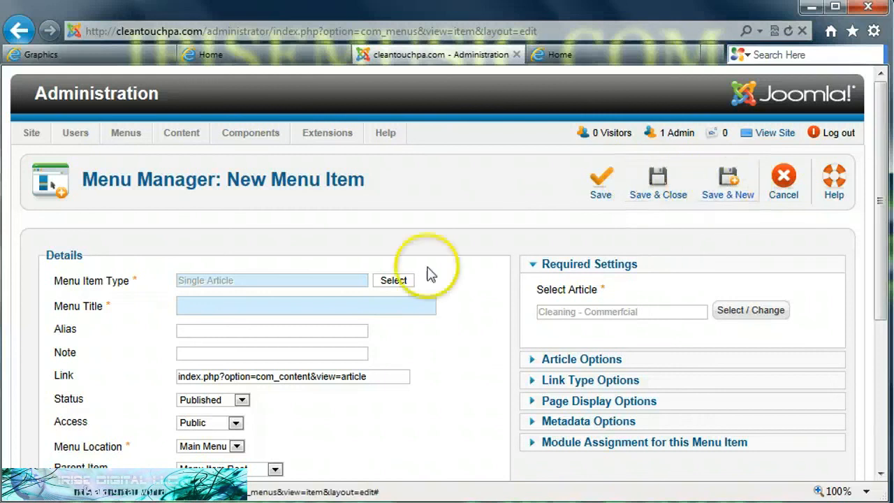
left_click(228, 309)
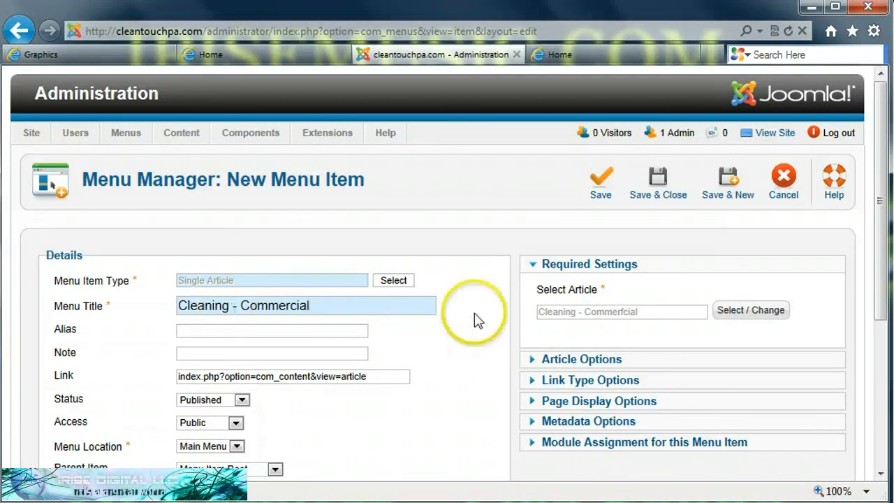
left_click(732, 182)
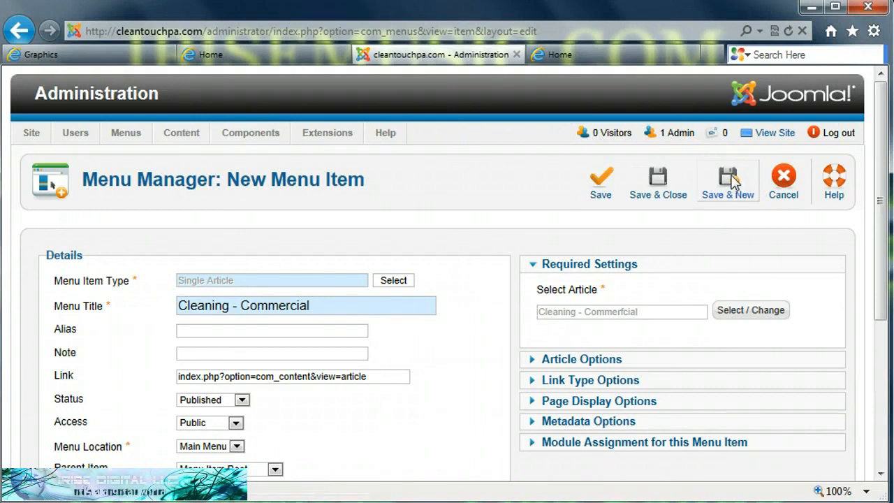
Cancel the blank menu item and scroll through the Main Menu items list.
left_click(785, 179)
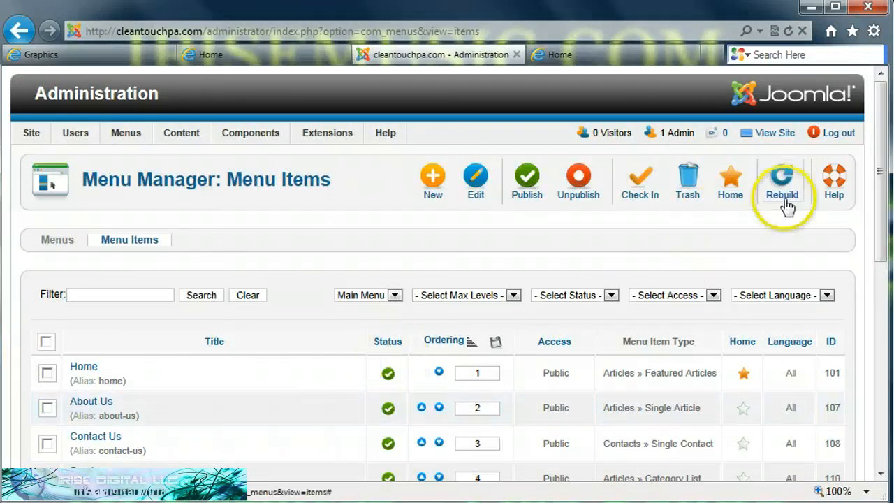
left_click_drag(879, 179, 881, 273)
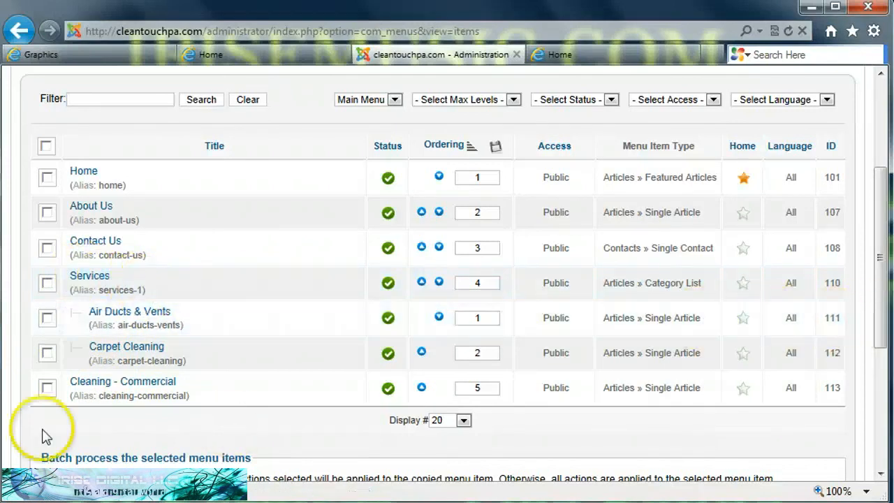
left_click_drag(880, 311, 887, 253)
left_click(243, 56)
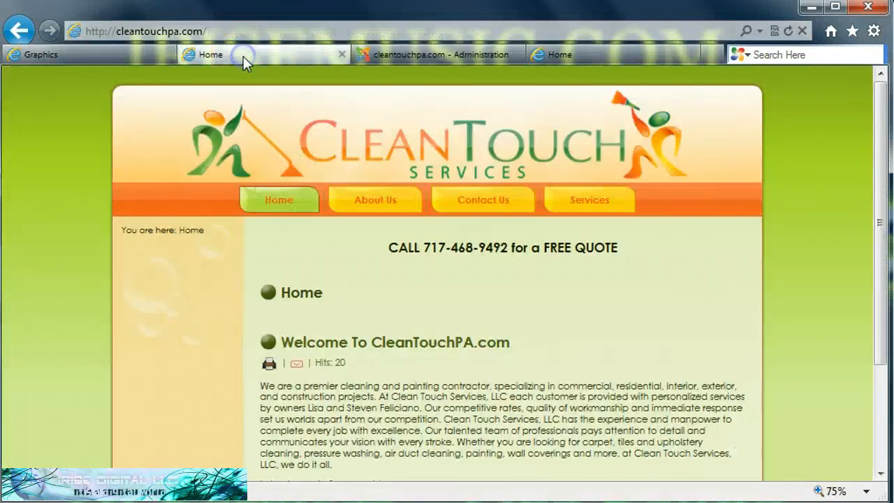
left_click(788, 30)
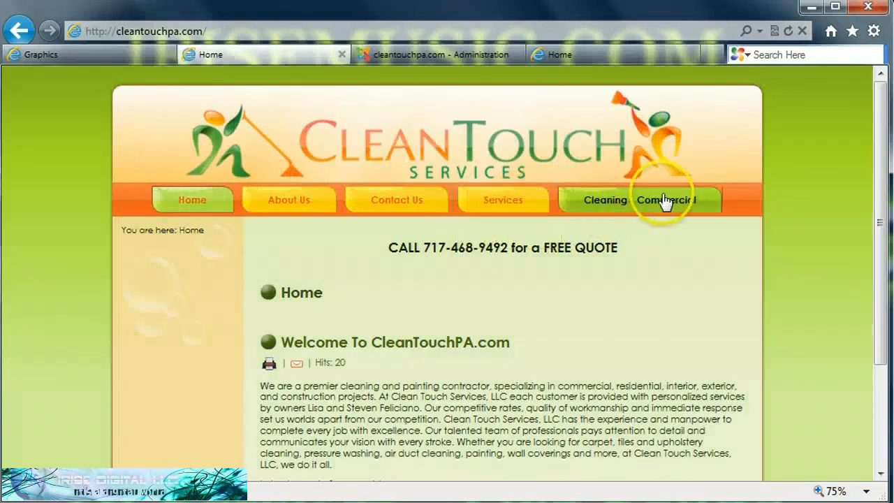
mouse_move(475, 197)
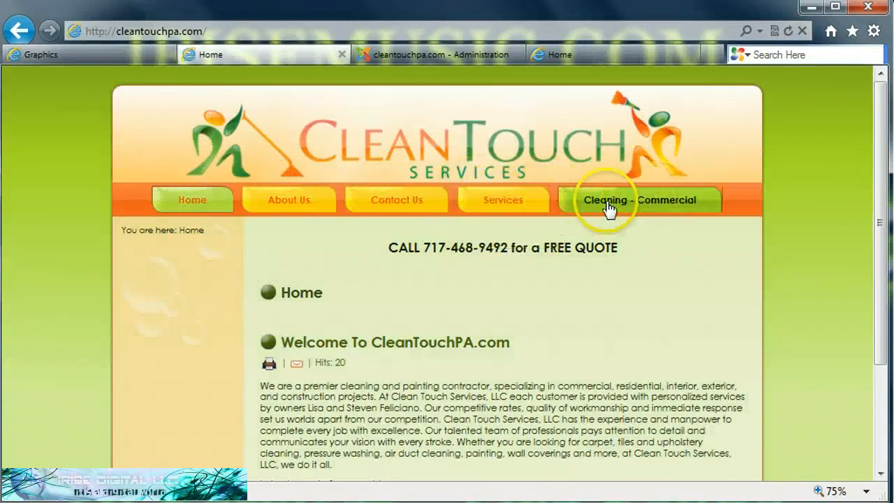
mouse_move(513, 203)
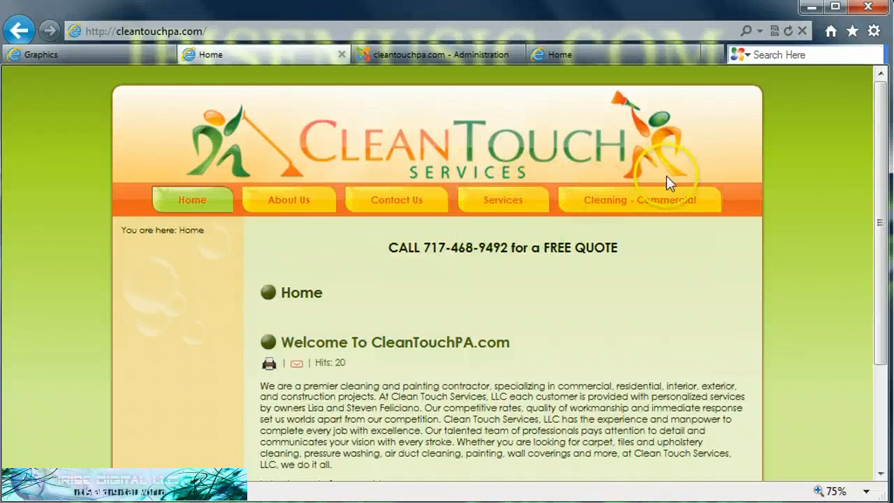
left_click(405, 55)
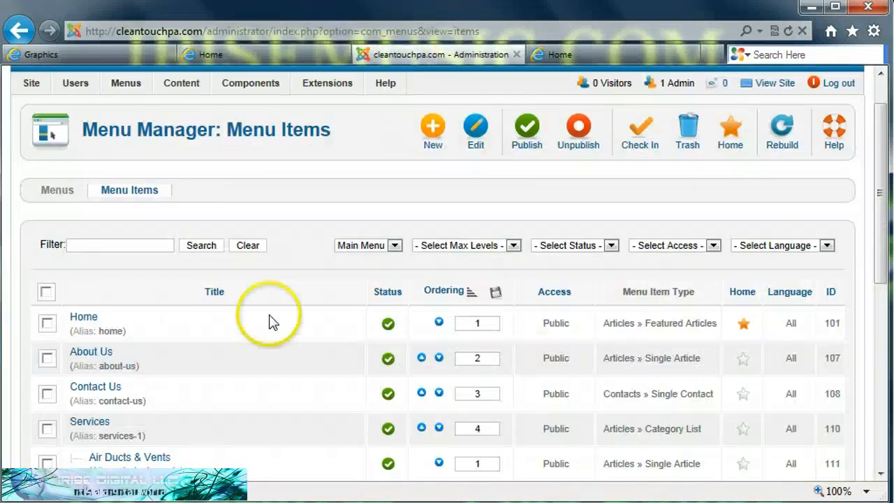
Edit Cleaning - Commercial, change its parent item to Services, and Save & Close.
left_click_drag(881, 279, 880, 349)
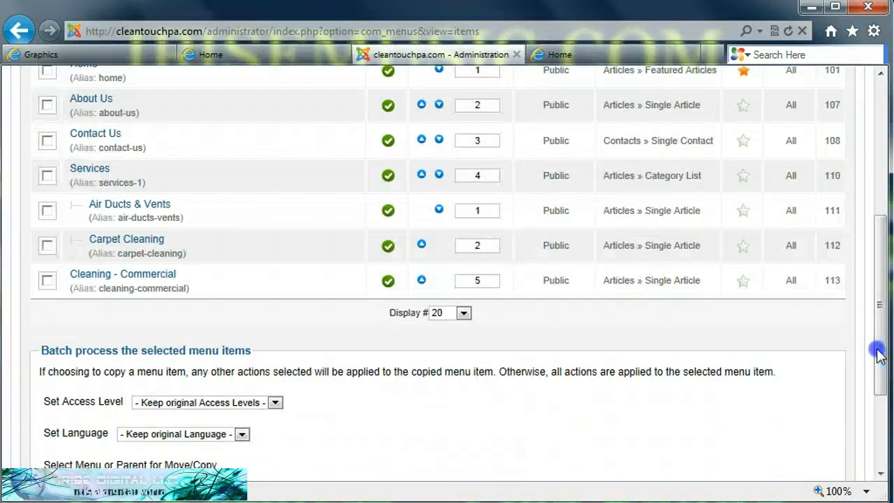
left_click(130, 276)
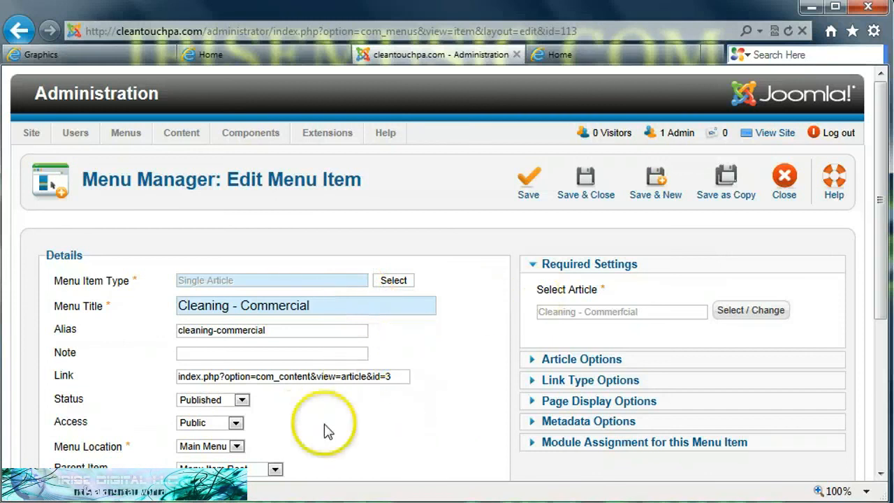
left_click(276, 470)
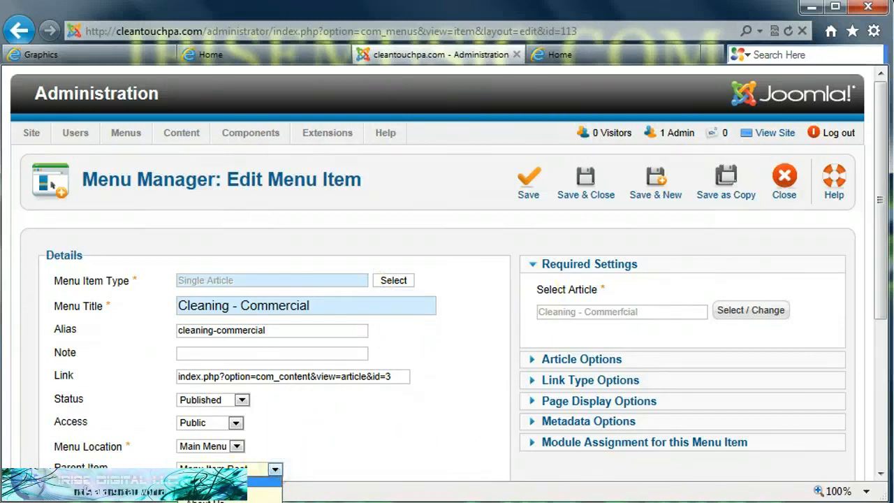
left_click(224, 501)
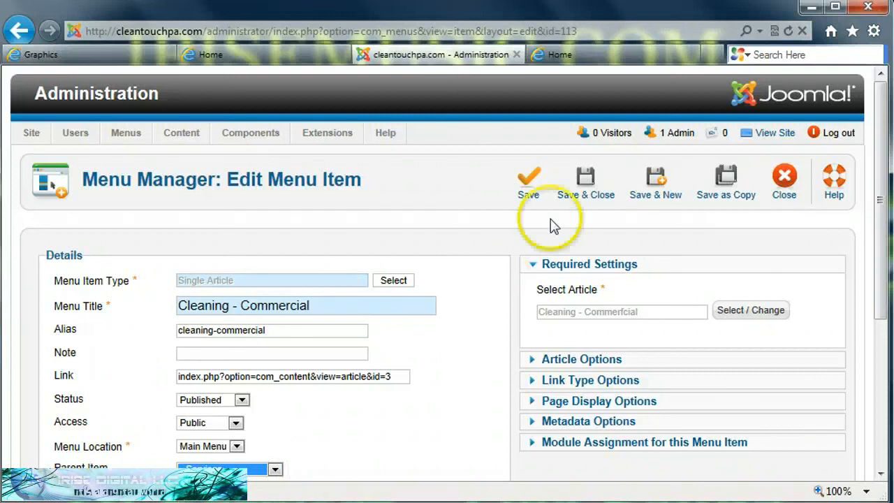
left_click(589, 177)
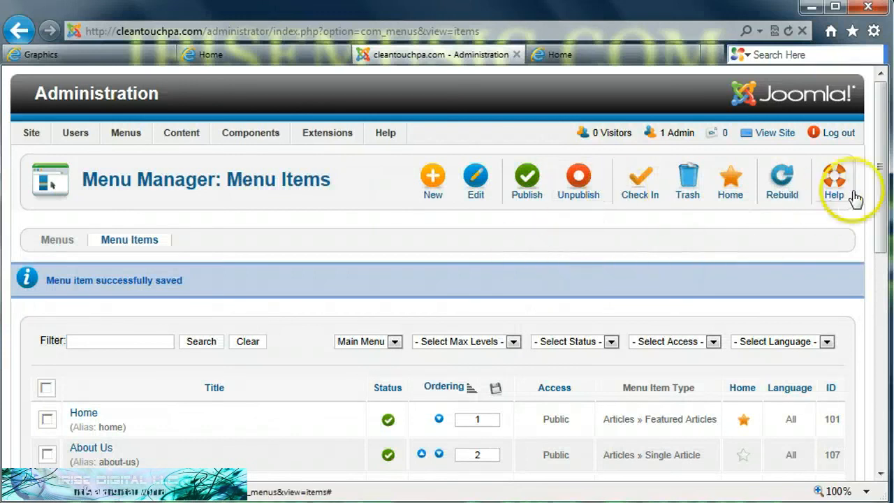
Move Air Ducts & Vents down one place so Carpet Cleaning leads the Services submenu.
mouse_move(879, 183)
left_mouse_down()
mouse_move(862, 299)
mouse_move(858, 284)
left_mouse_up()
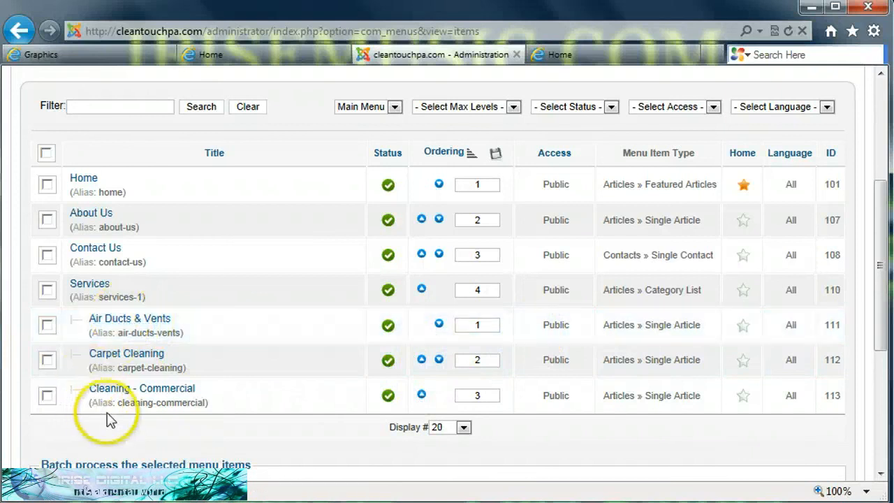
left_click(439, 325)
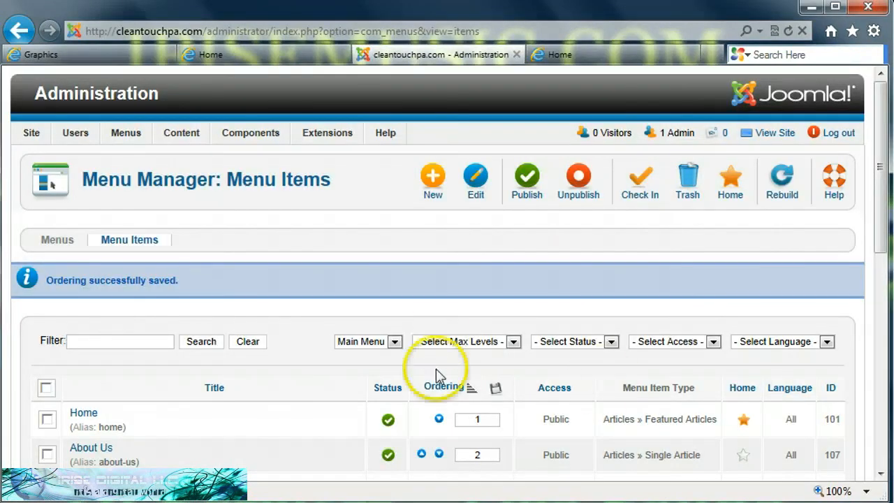
left_click_drag(884, 212, 878, 333)
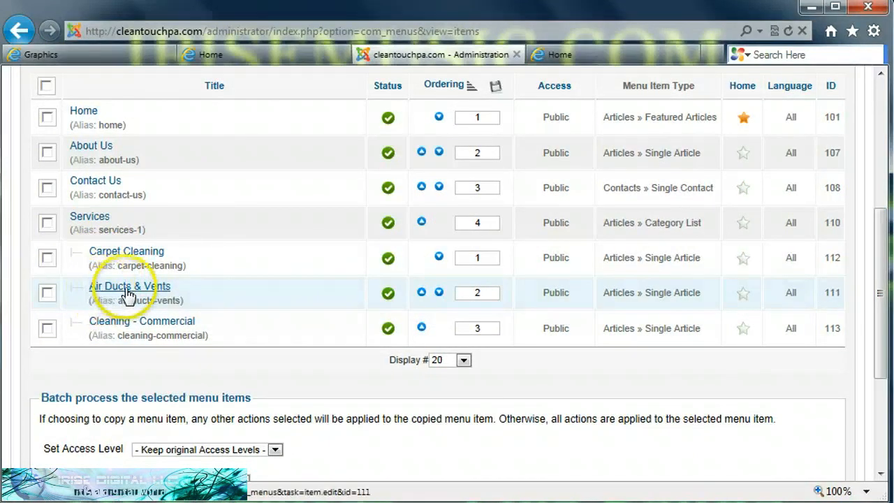
left_click(306, 55)
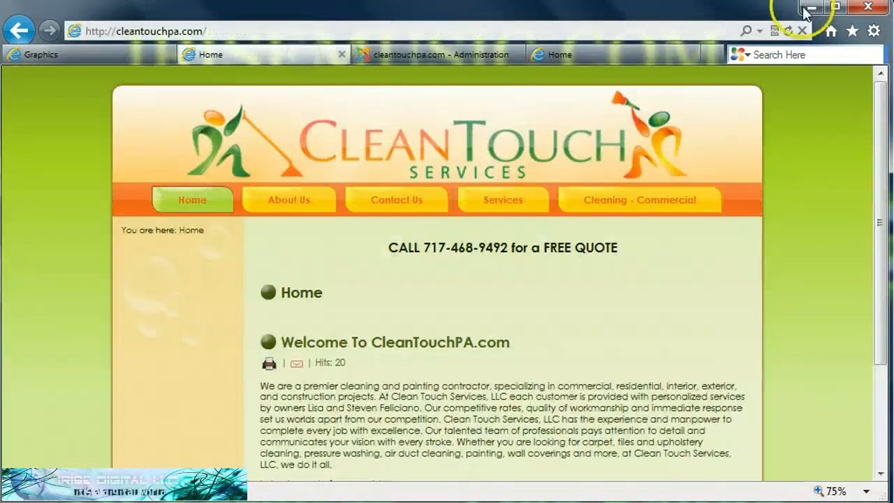
mouse_move(500, 209)
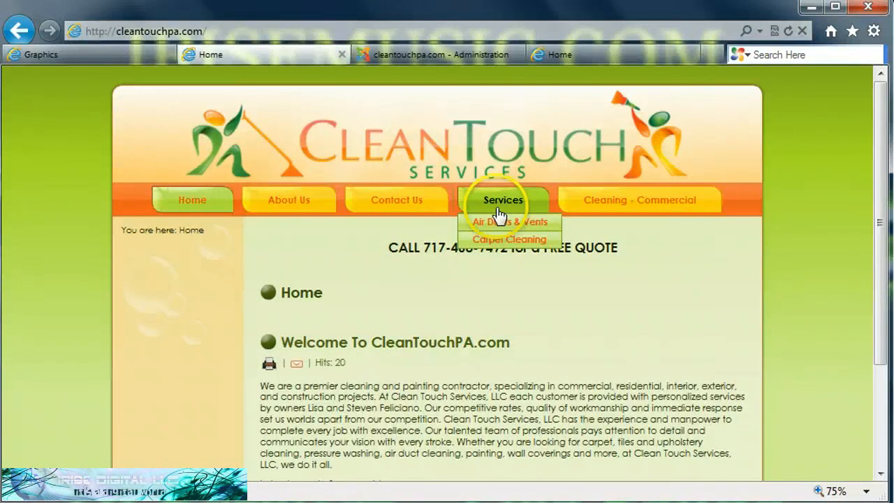
left_click(788, 32)
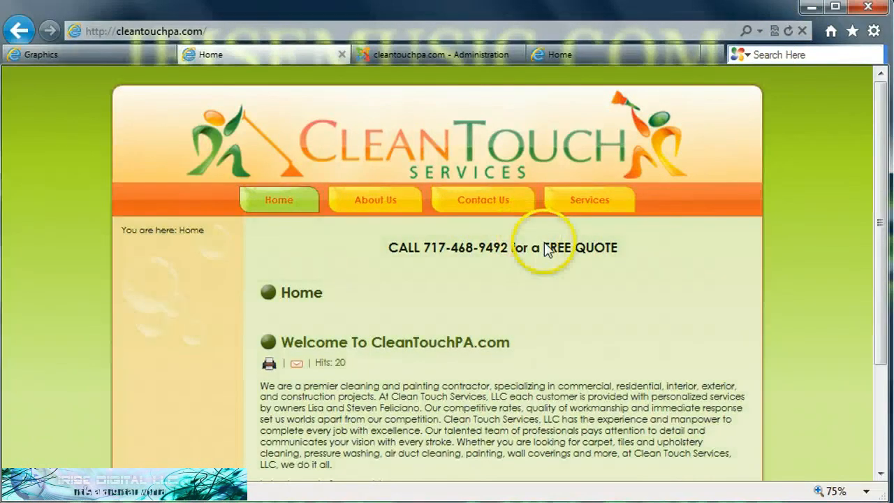
mouse_move(585, 200)
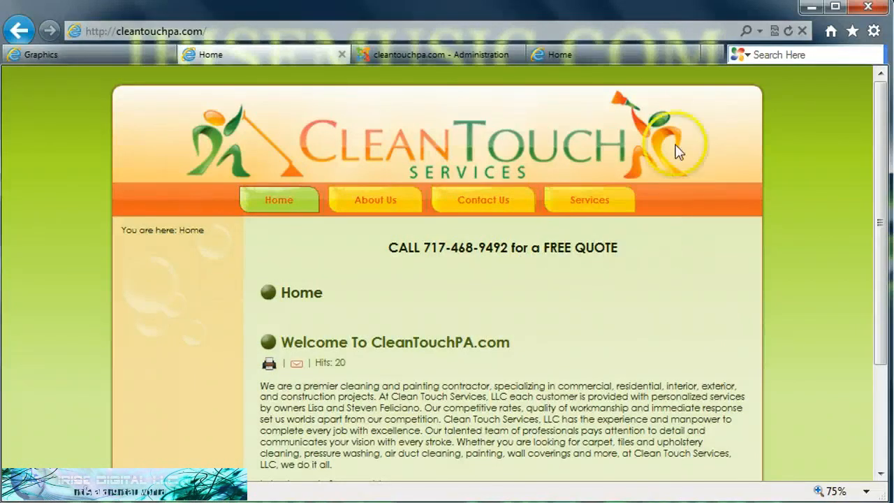
left_click(471, 56)
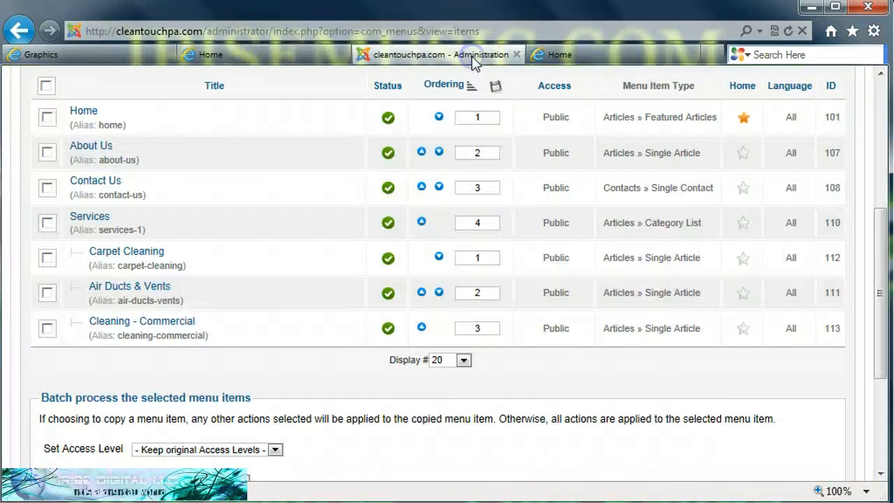
Move Air Ducts & Vents back above Carpet Cleaning and confirm the order on the reloaded live site.
left_click(422, 292)
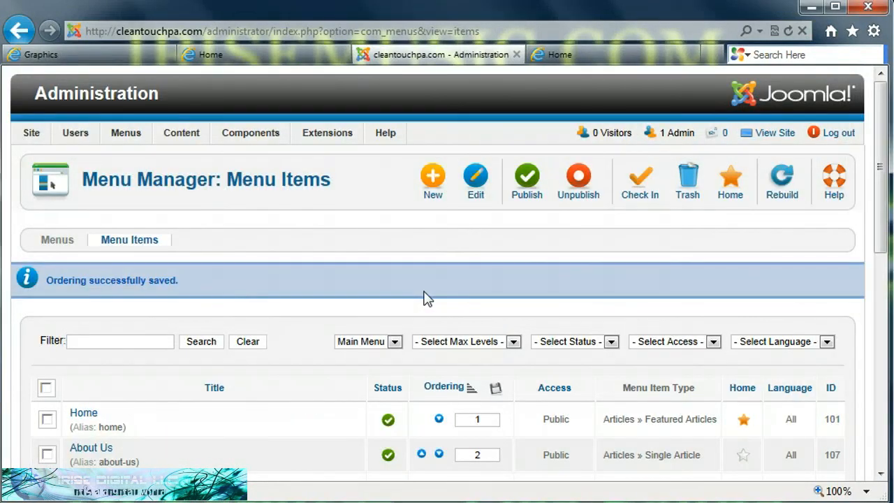
left_click(301, 54)
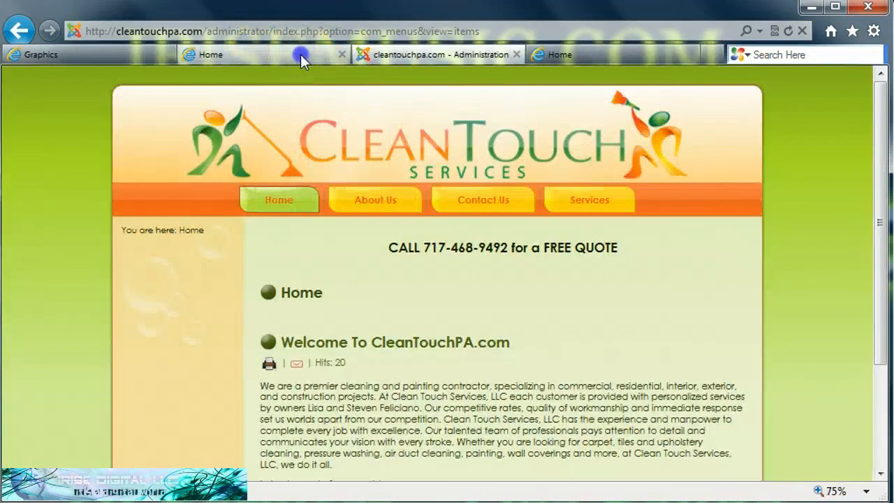
left_click(788, 31)
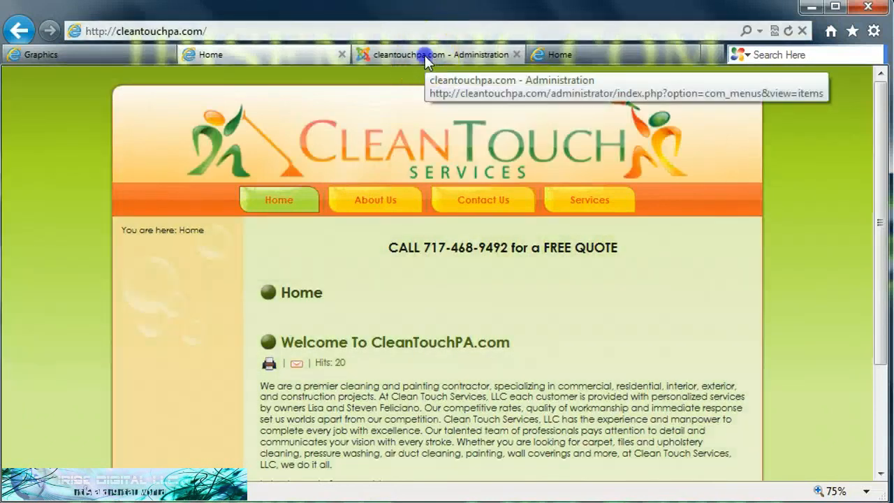
left_click(425, 55)
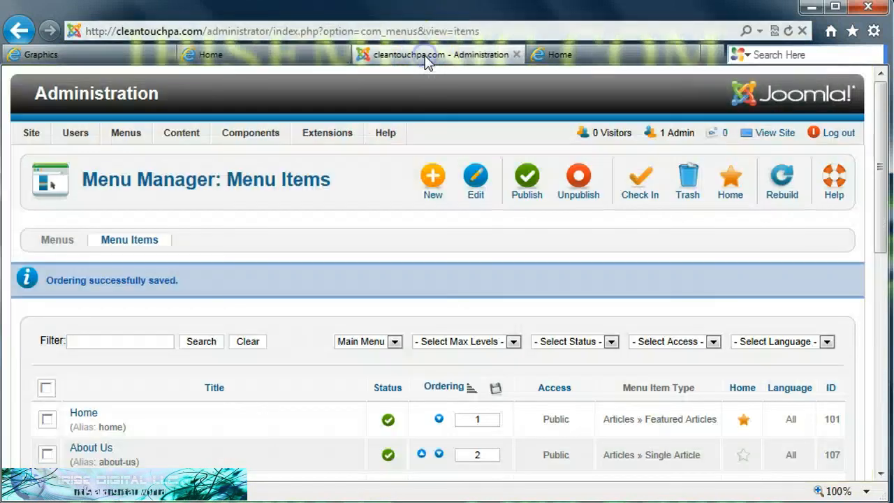
Confirm nine submenu items sit under Services, through Upholstery Cleaning, then view the live home page.
left_click_drag(882, 169, 880, 278)
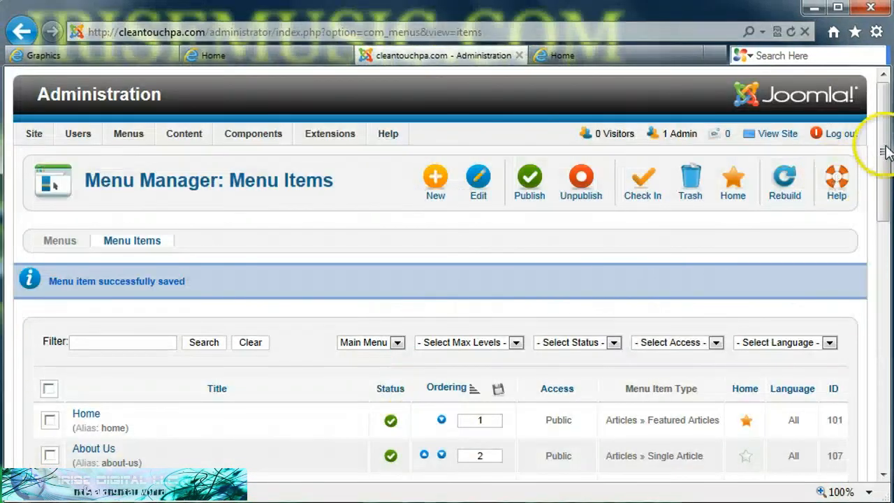
left_click_drag(886, 152, 885, 279)
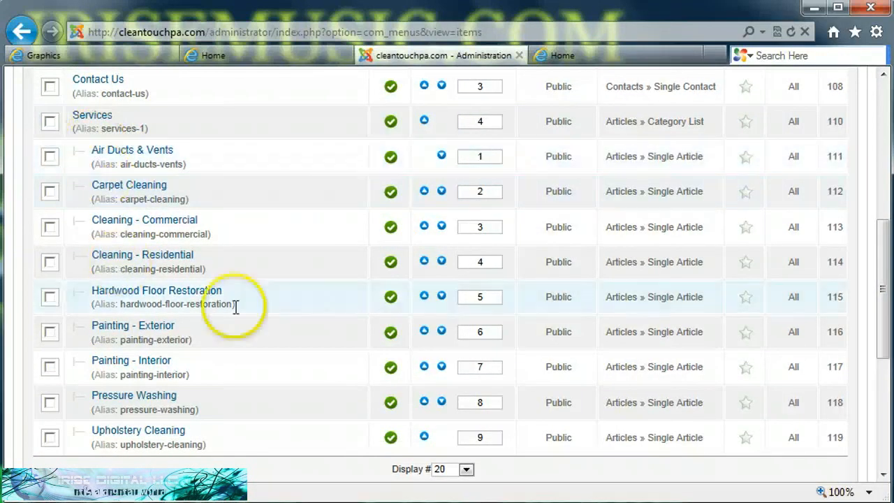
left_click(288, 55)
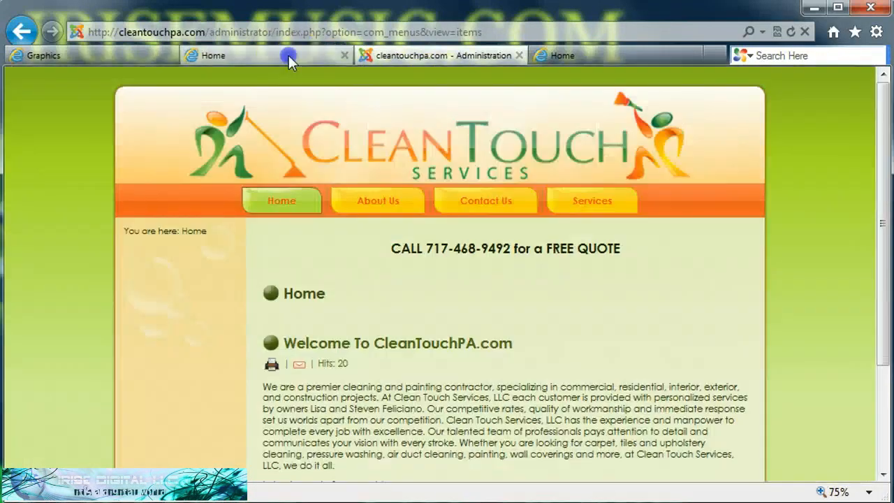
Reload the CleanTouch site, check the nine-item Services dropdown, and open the Services page.
mouse_move(593, 223)
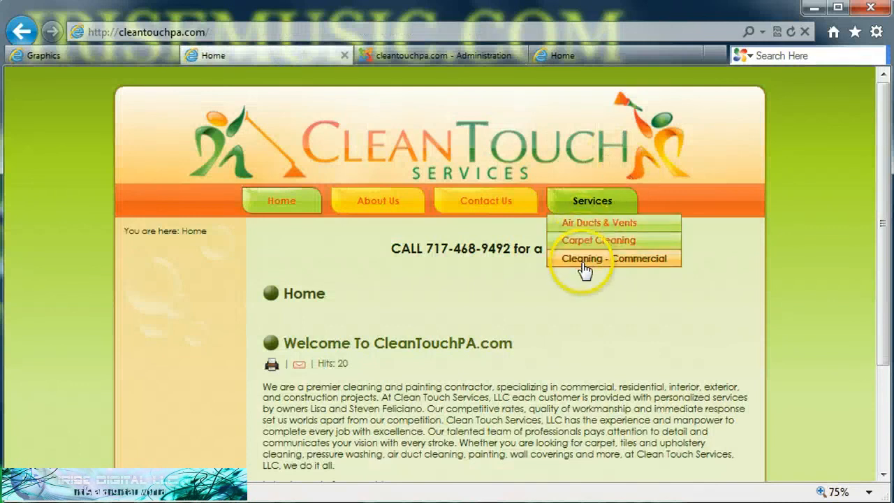
left_click(791, 33)
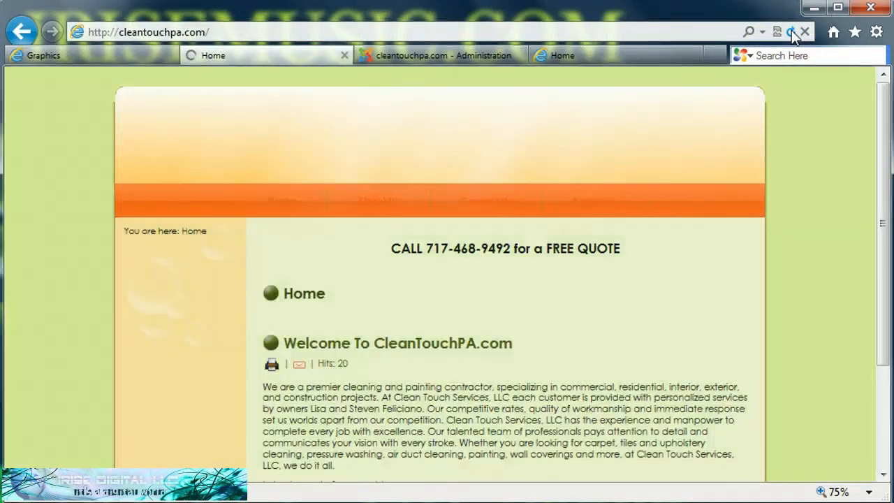
left_click(608, 199)
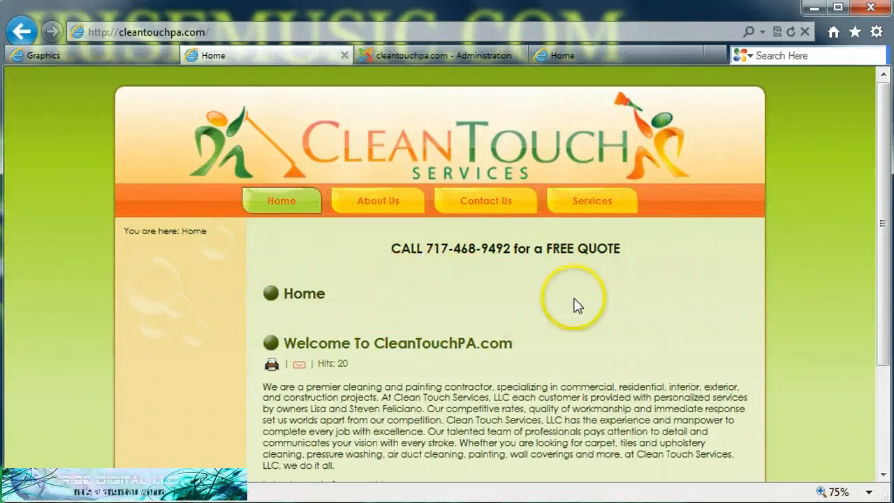
mouse_move(604, 209)
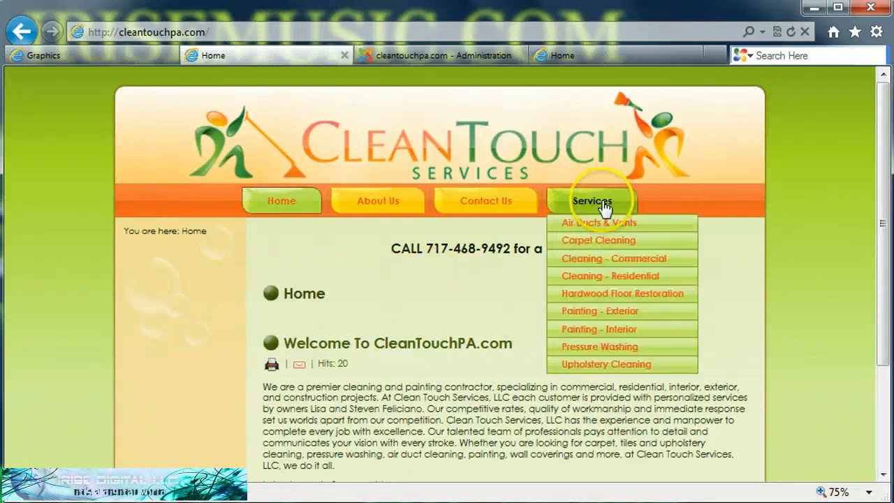
left_click(591, 297)
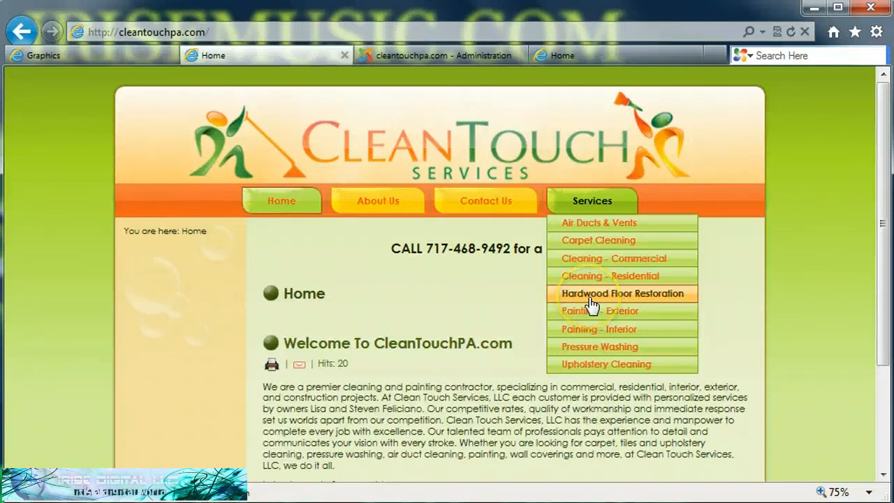